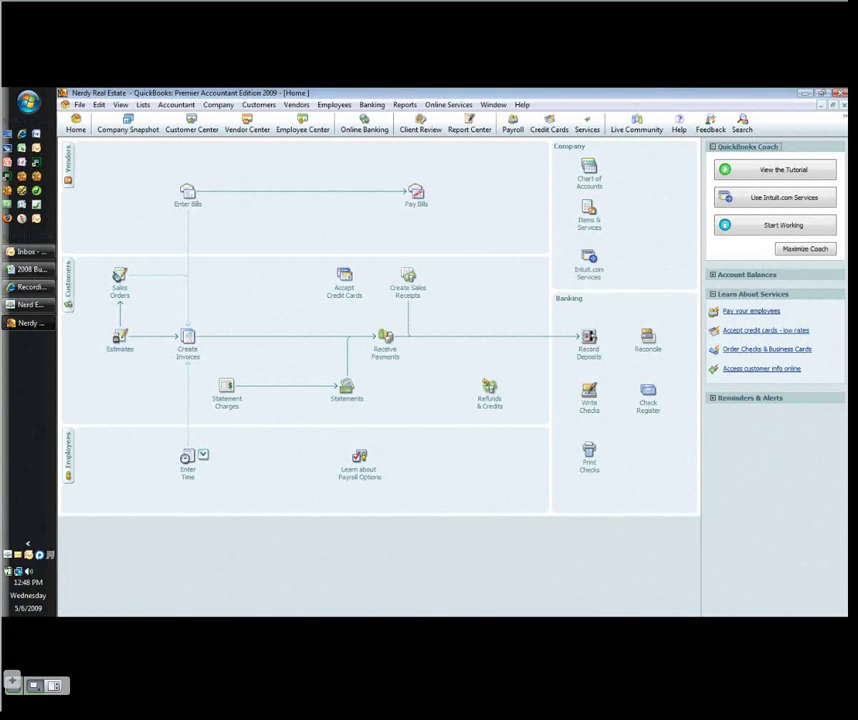
- Review the 452 Main St property and its apartment jobs in the Customer Center
{"action": "left_click", "coordinate": [192, 127]}
{"action": "mouse_move", "coordinate": [82, 224]}
{"action": "left_mouse_down"}
{"action": "mouse_move", "coordinate": [88, 265]}
{"action": "mouse_move", "coordinate": [90, 230]}
{"action": "mouse_move", "coordinate": [93, 256]}
{"action": "mouse_move", "coordinate": [88, 238]}
{"action": "left_mouse_up"}
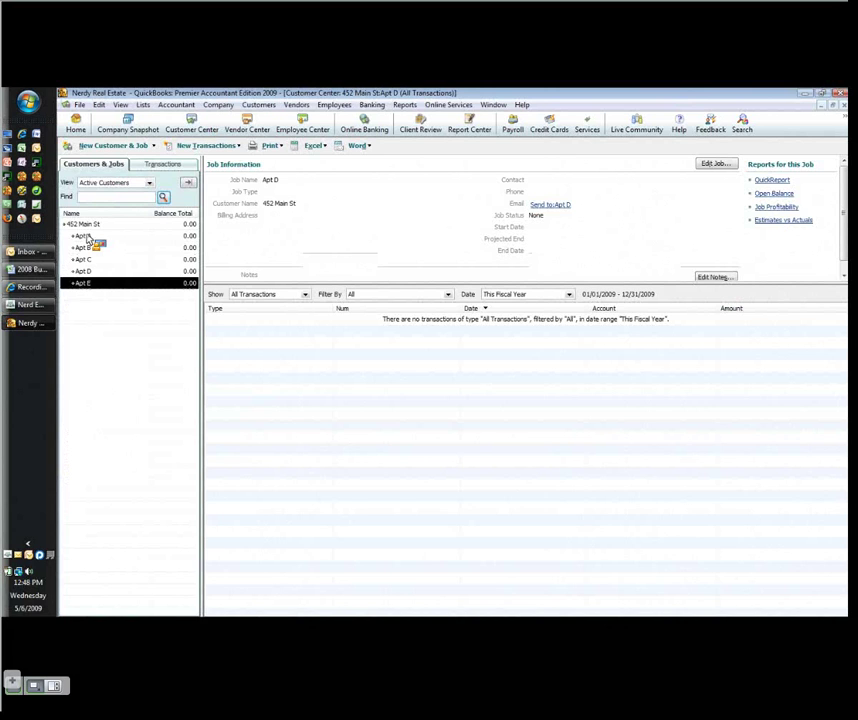
{"action": "left_click_drag", "start_coordinate": [88, 238], "coordinate": [85, 224]}
- Open the Rent service item from the item list for editing and choose Rental Income as its account
{"action": "left_click", "coordinate": [143, 104]}
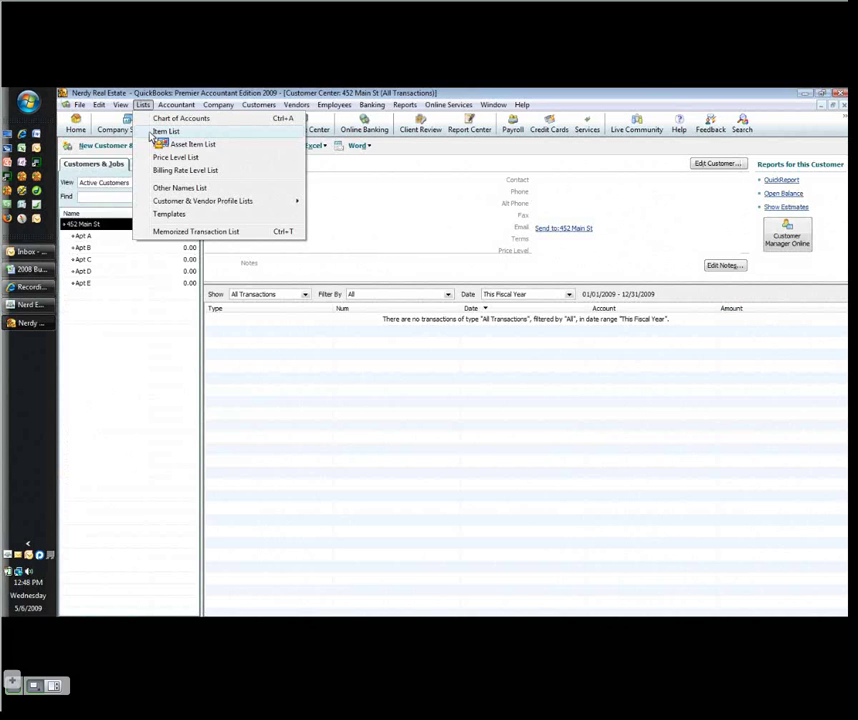
{"action": "left_click", "coordinate": [165, 131]}
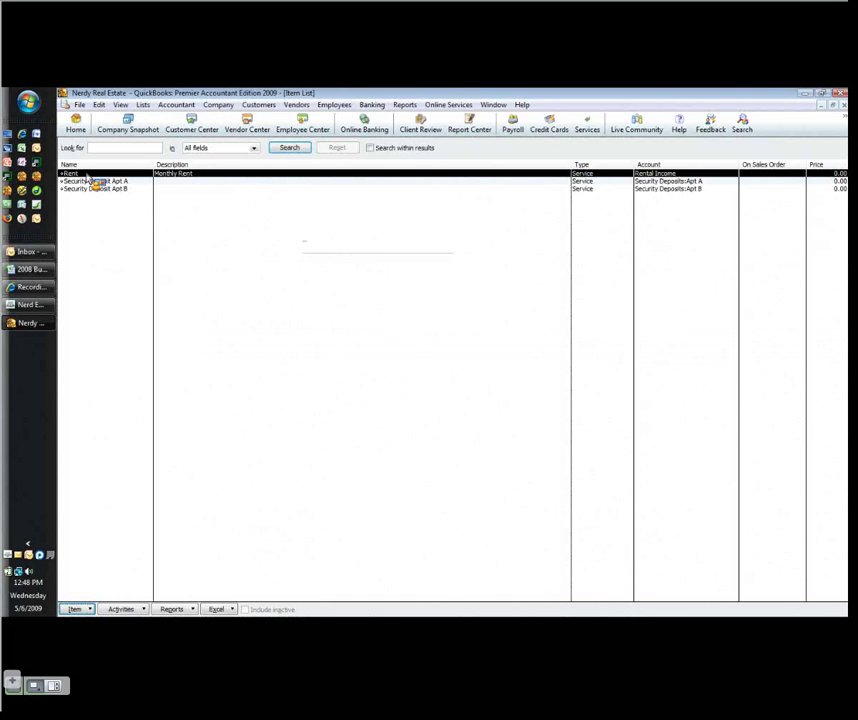
{"action": "left_click", "coordinate": [99, 105]}
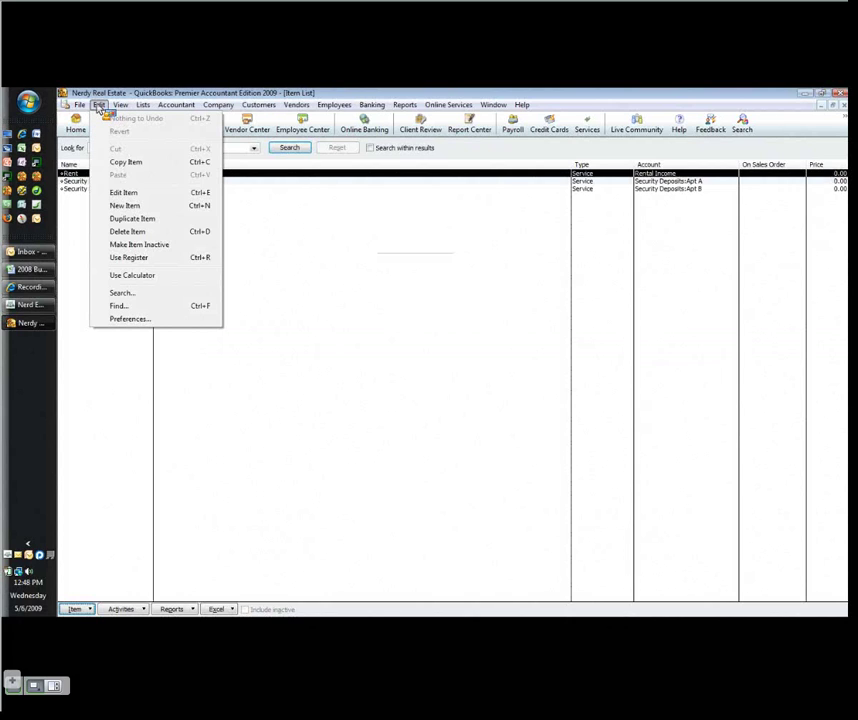
{"action": "left_click", "coordinate": [120, 192]}
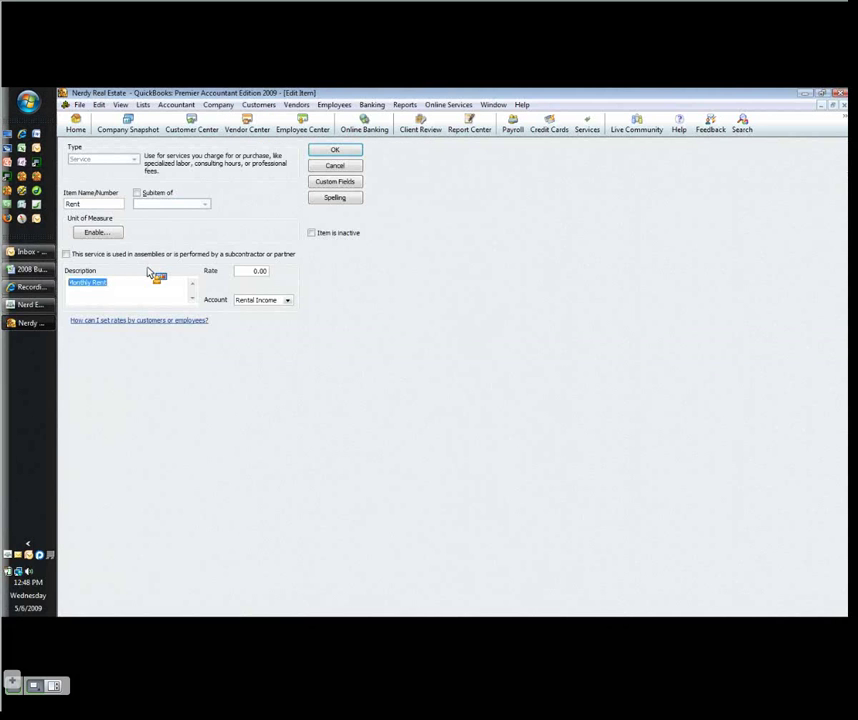
{"action": "left_click", "coordinate": [287, 300]}
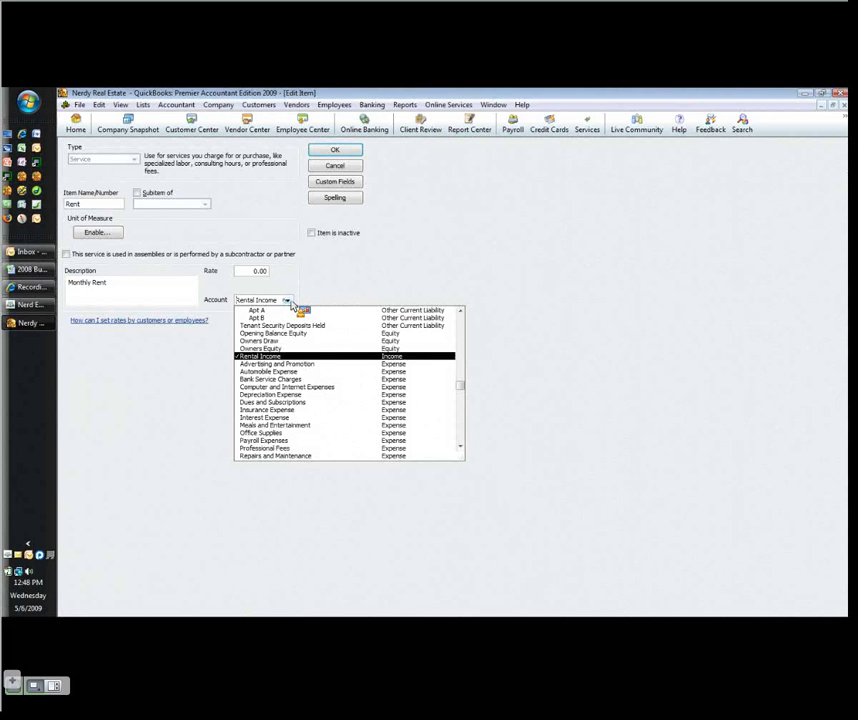
{"action": "left_click", "coordinate": [404, 358]}
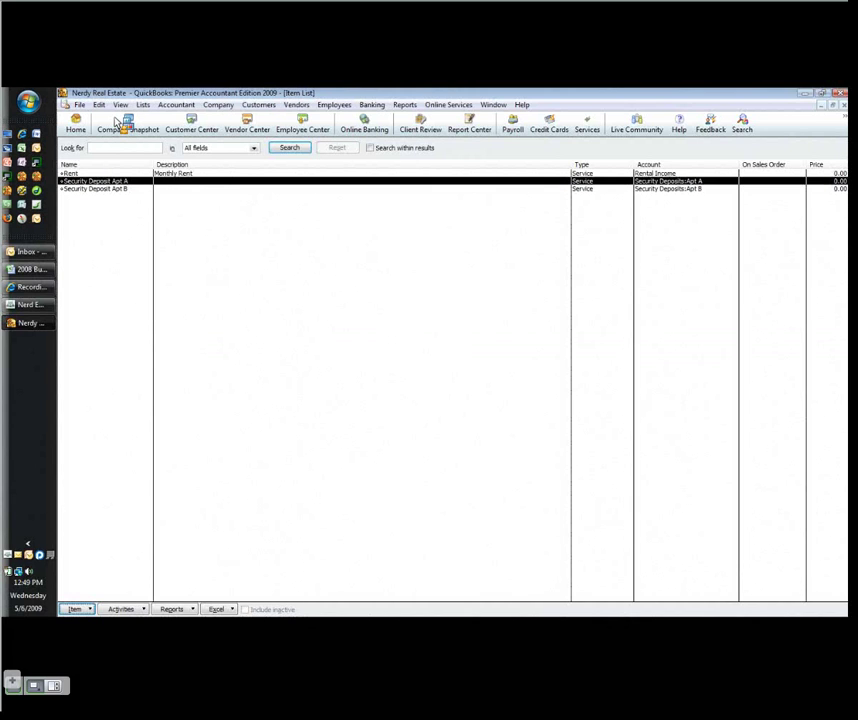
- Give the Security Deposit Apt A item the description "Security Deposit" and save the item
{"action": "left_click", "coordinate": [99, 104]}
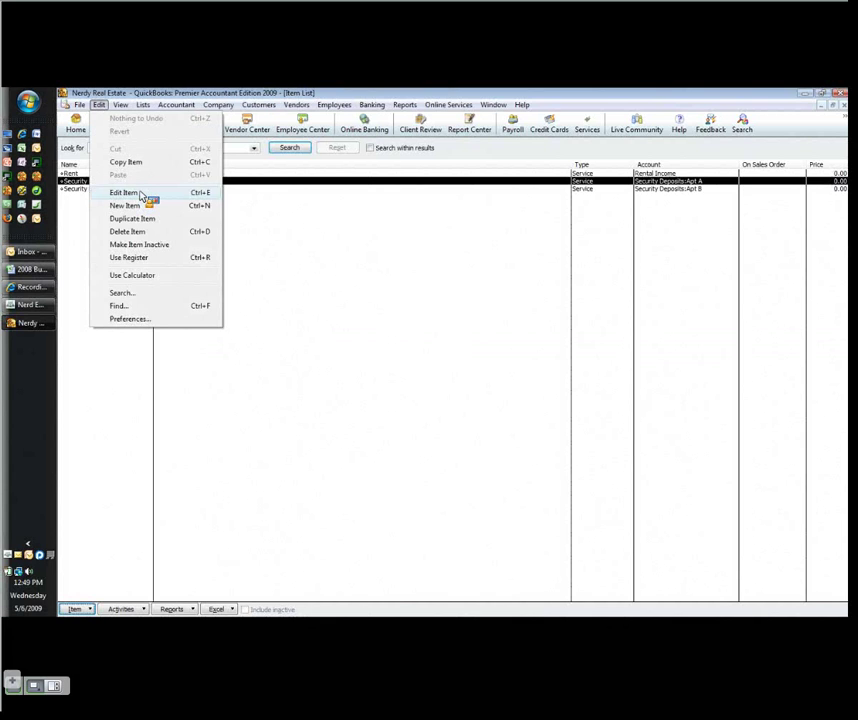
{"action": "left_click", "coordinate": [142, 195]}
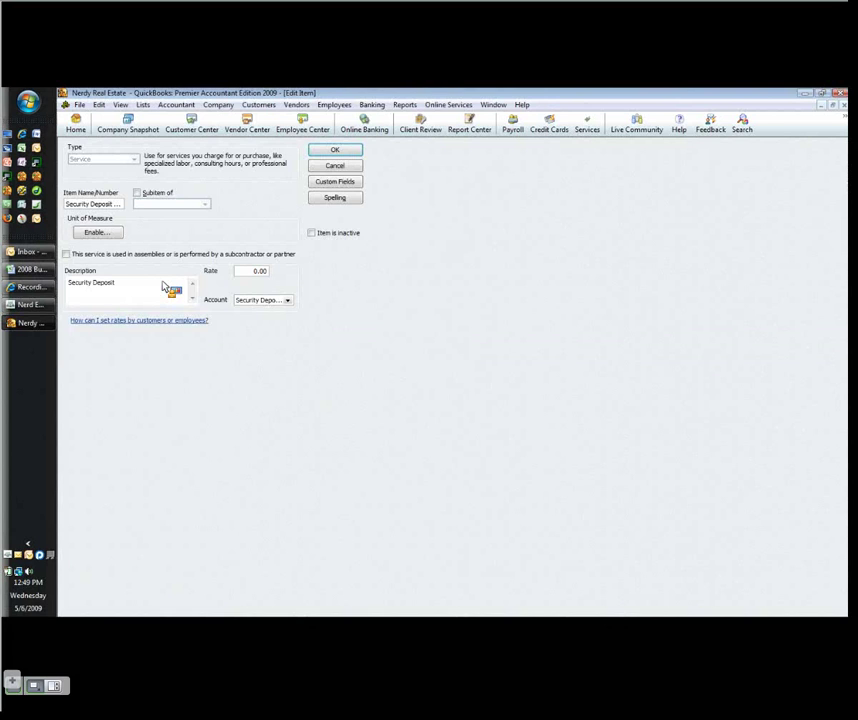
{"action": "left_click", "coordinate": [334, 151]}
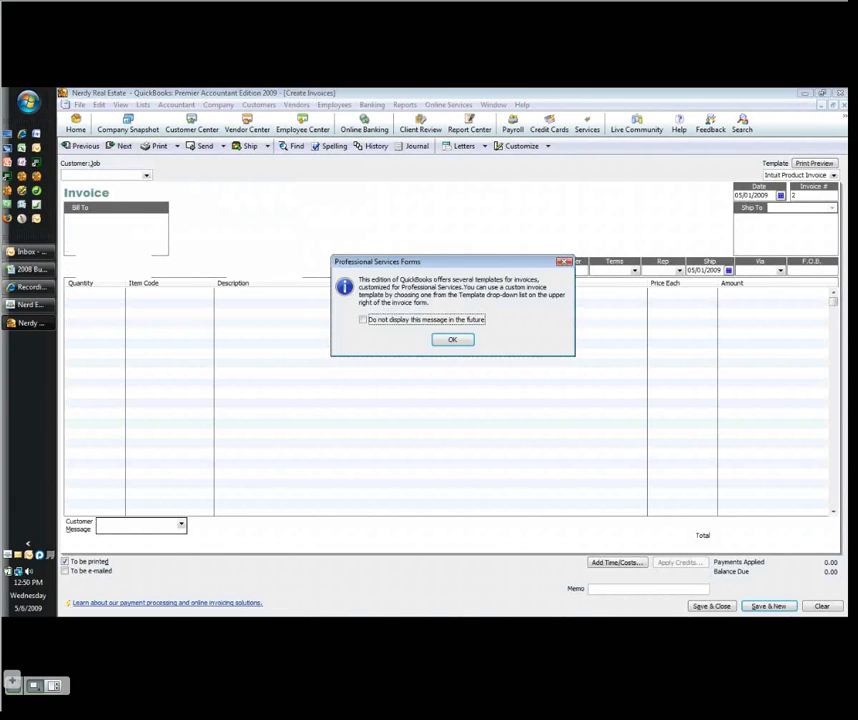
{"action": "key", "text": "Return"}
{"action": "type", "text": "452 Main St:Apt A"}
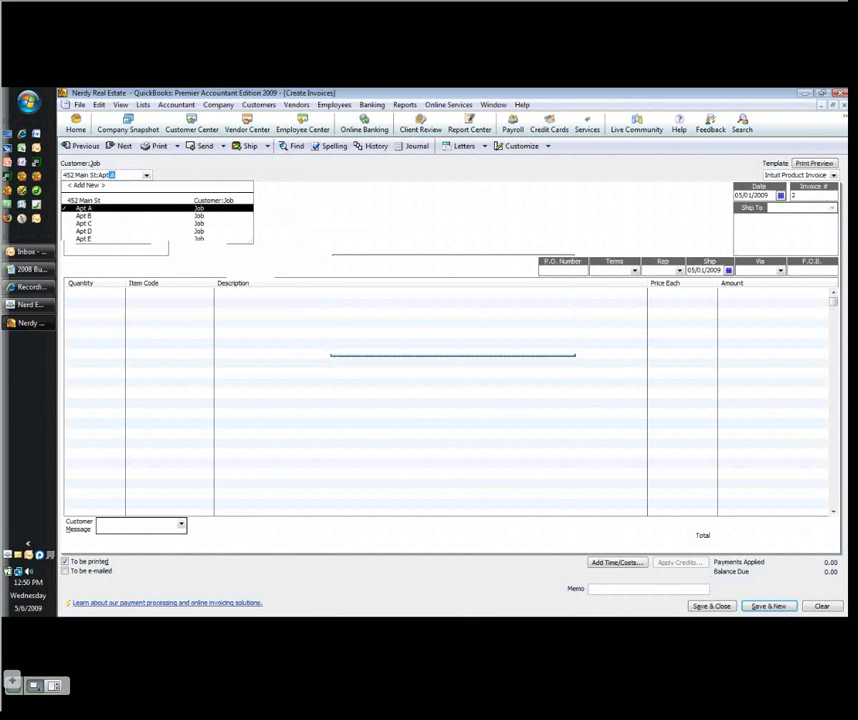
{"action": "key", "text": "Tab"}
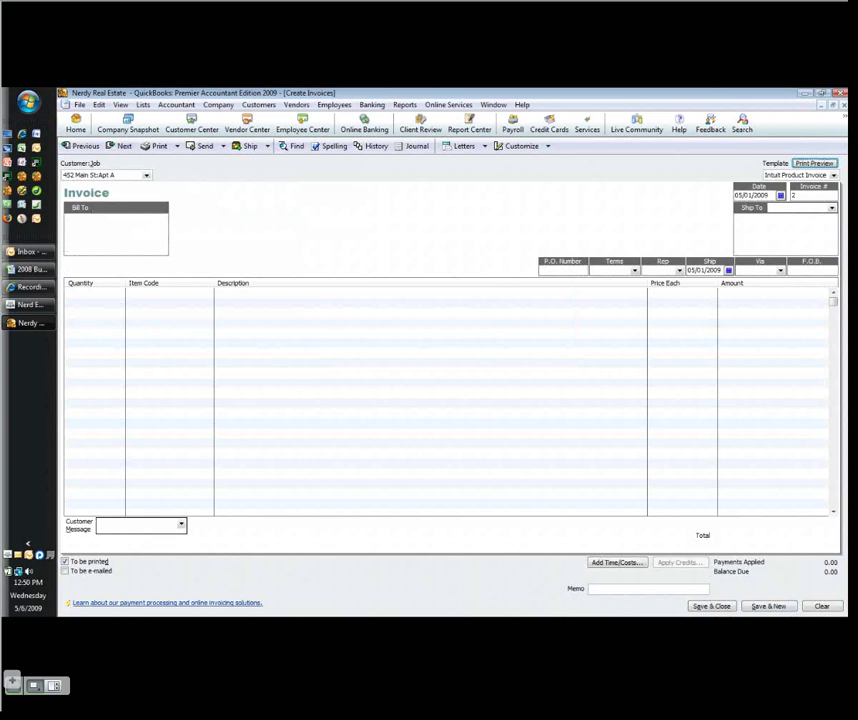
{"action": "left_click", "coordinate": [562, 270]}
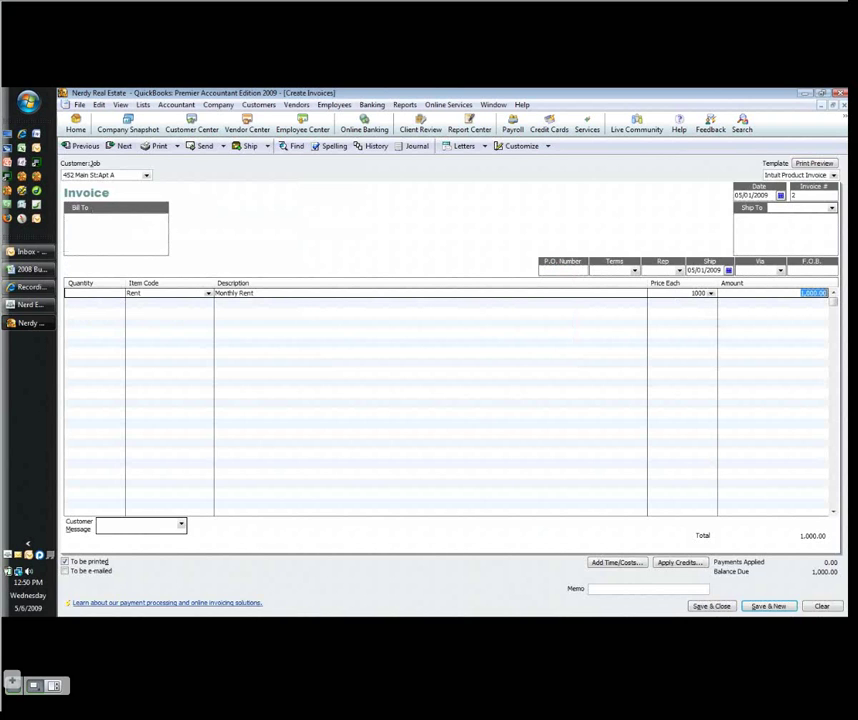
- Add a Security Deposit Apt A line priced at 2,000 to the invoice and save it
{"action": "key", "text": "Tab"}
{"action": "type", "text": "Sec"}
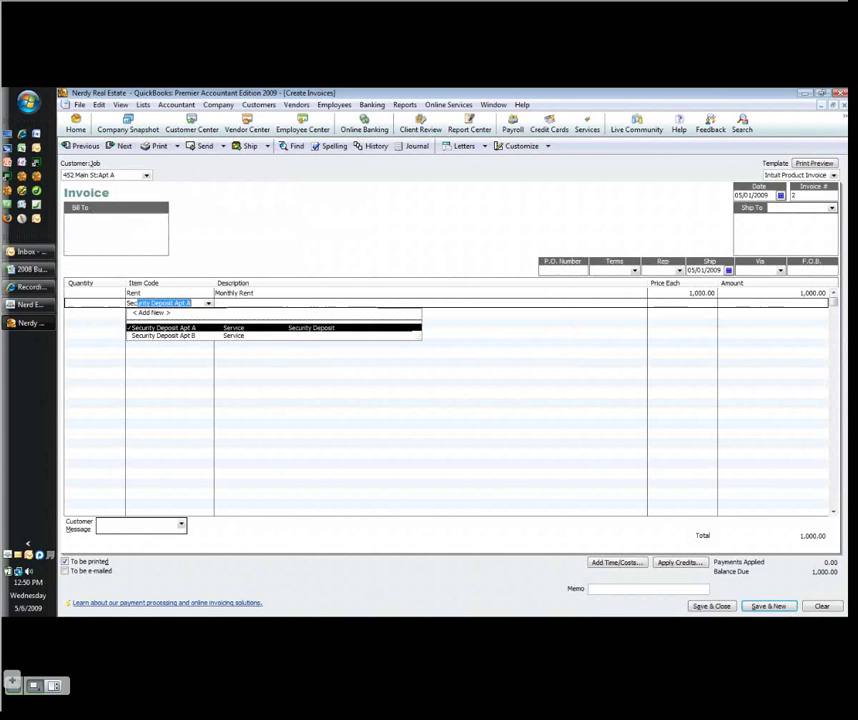
{"action": "key", "text": "Tab"}
{"action": "key", "text": "Tab"}
{"action": "type", "text": "2000"}
{"action": "key", "text": "Tab"}
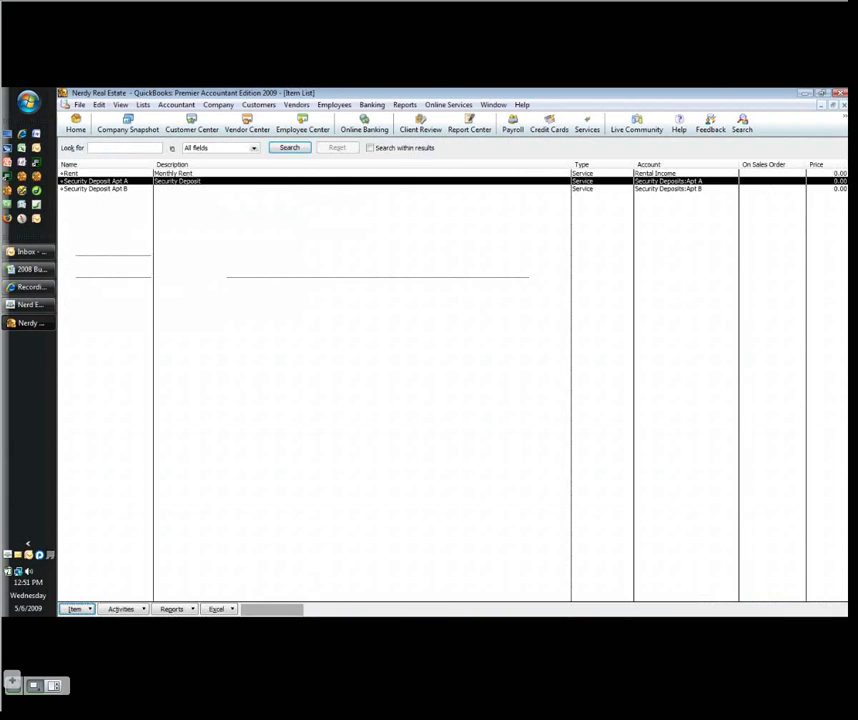
- Examine the Accounts Receivable and Security Deposits Apt A balances in the chart of accounts
{"action": "left_click", "coordinate": [178, 118]}
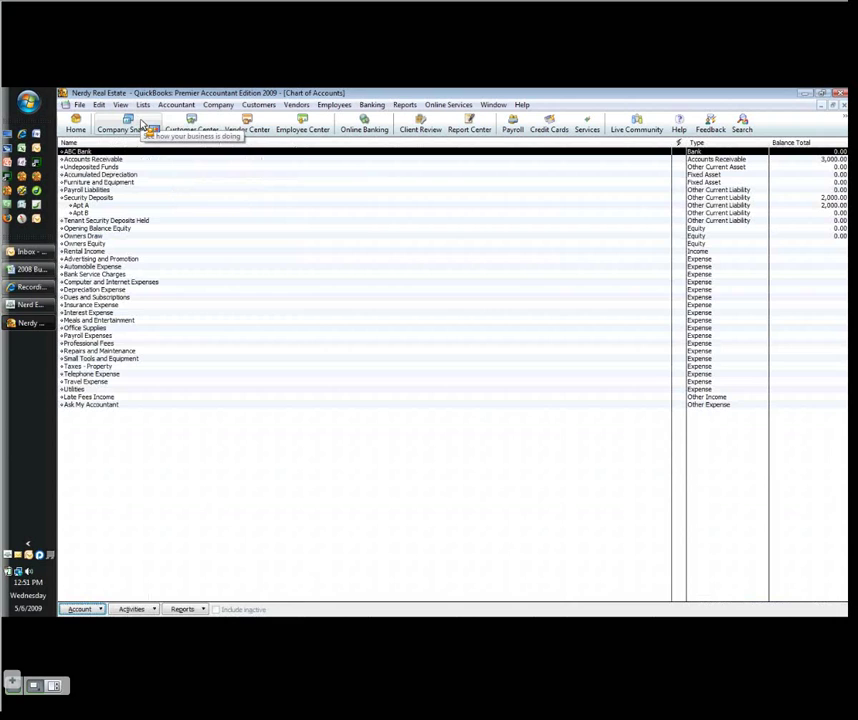
{"action": "left_click", "coordinate": [143, 104]}
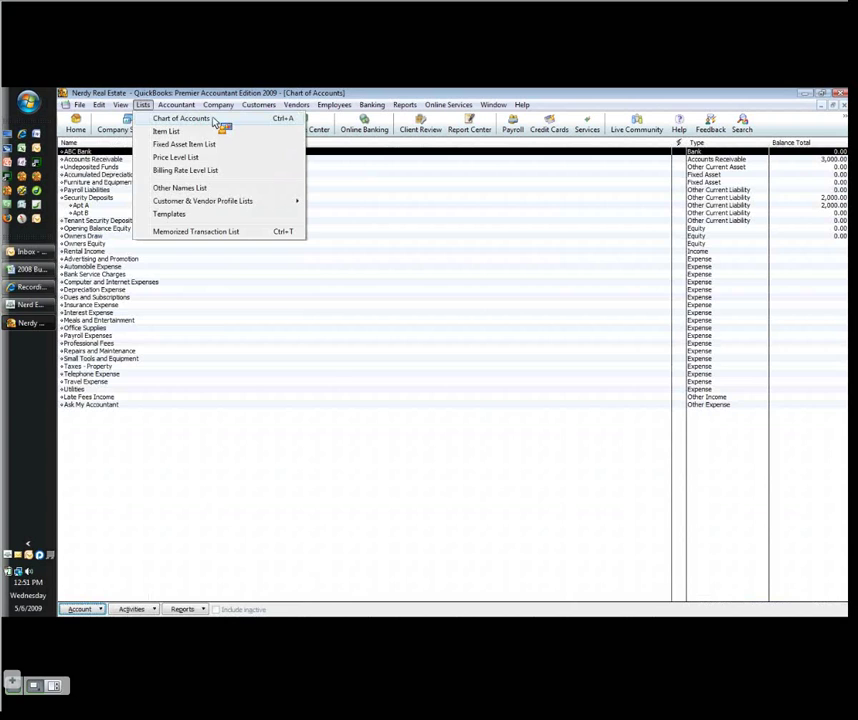
{"action": "left_click", "coordinate": [213, 119]}
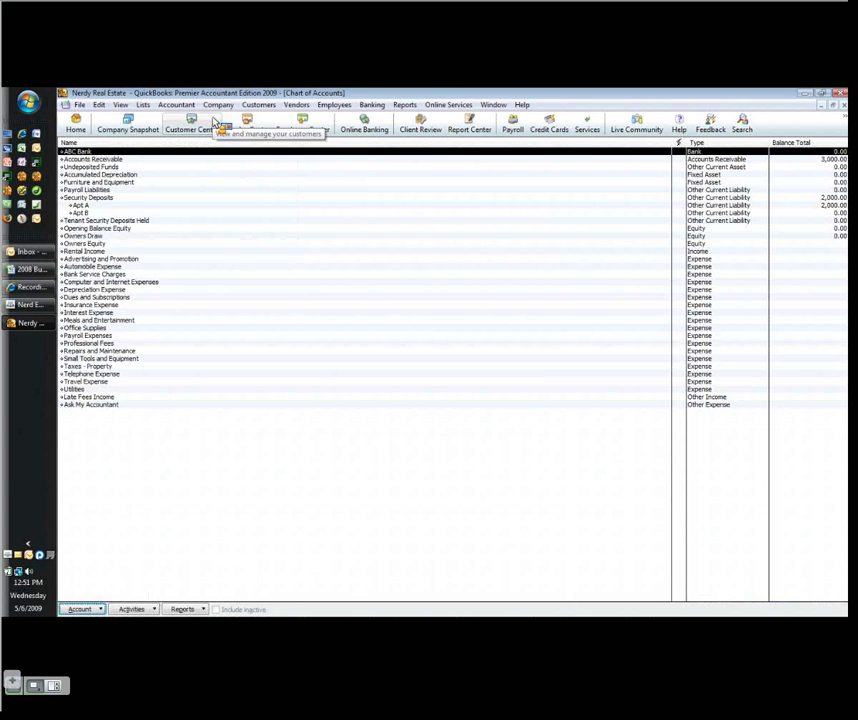
{"action": "left_click", "coordinate": [117, 160]}
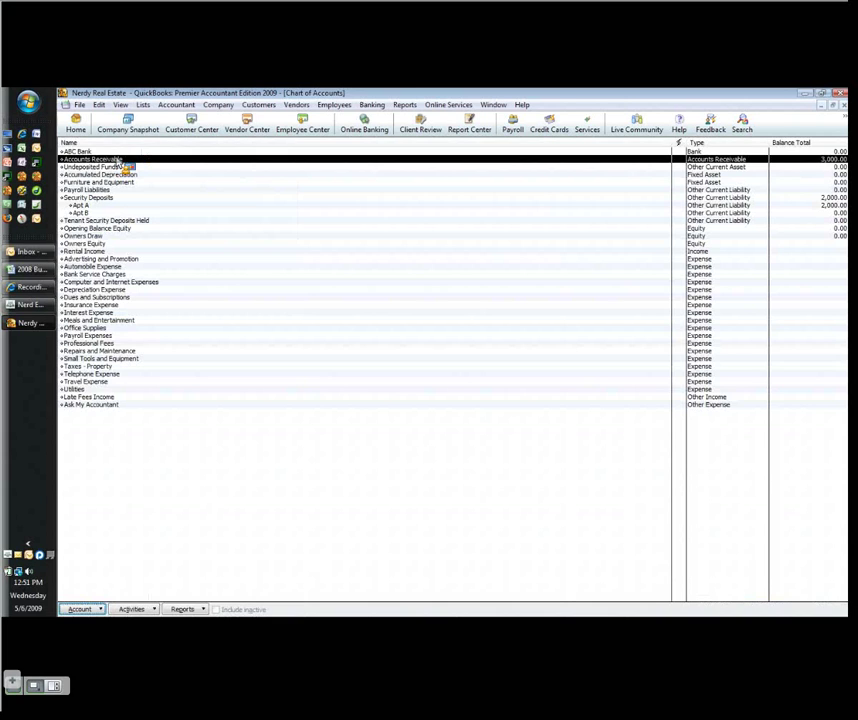
{"action": "left_click_drag", "start_coordinate": [118, 161], "coordinate": [85, 212]}
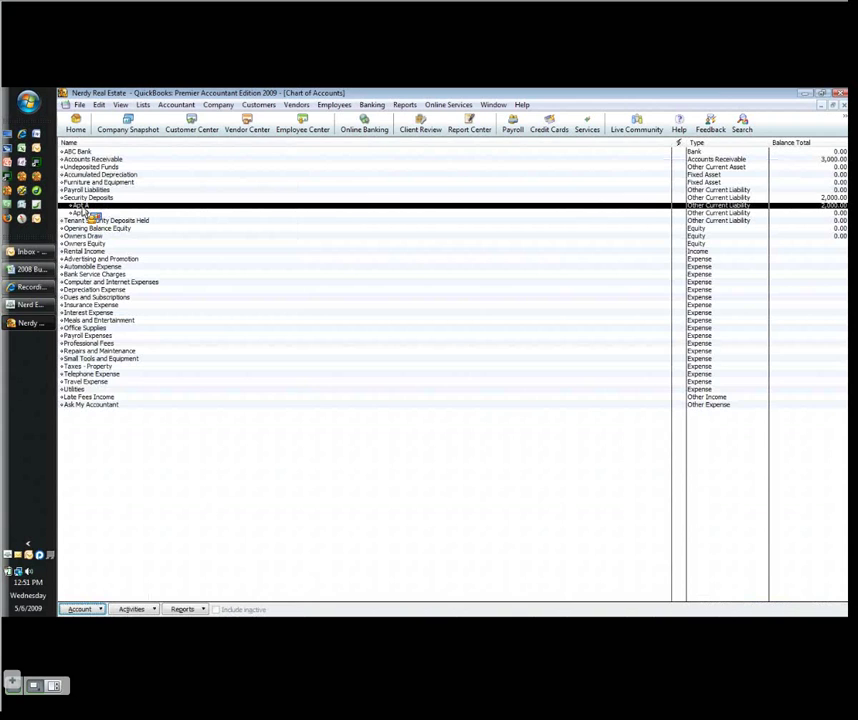
{"action": "left_click_drag", "start_coordinate": [85, 212], "coordinate": [86, 207]}
- Receive a 3,000 check payment from 452 Main St:Apt A with check number 1234, apply it to the open invoice and save
{"action": "left_click", "coordinate": [271, 106]}
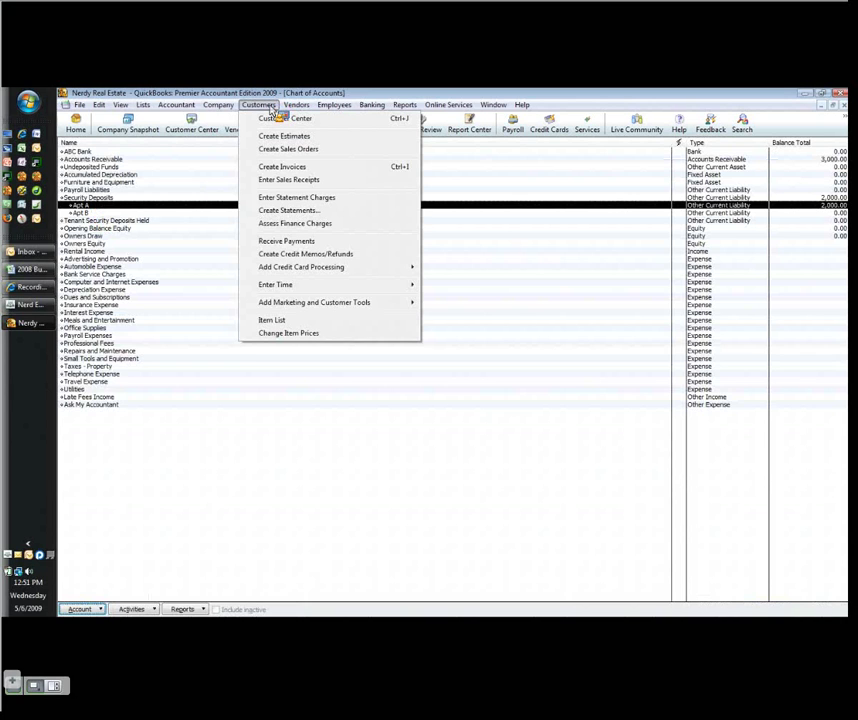
{"action": "left_click", "coordinate": [293, 242]}
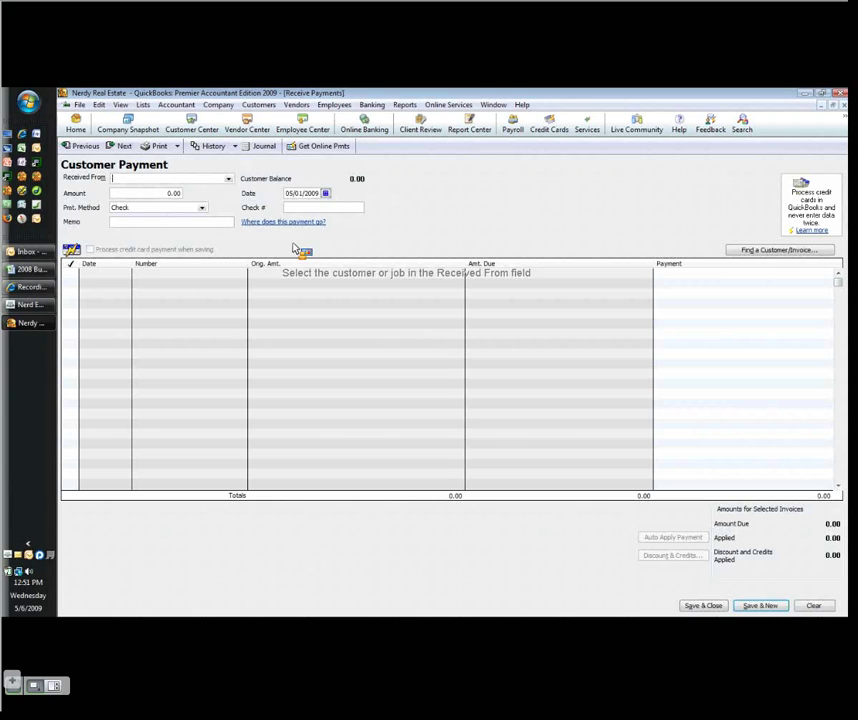
{"action": "type", "text": "452 Main St:Apt A"}
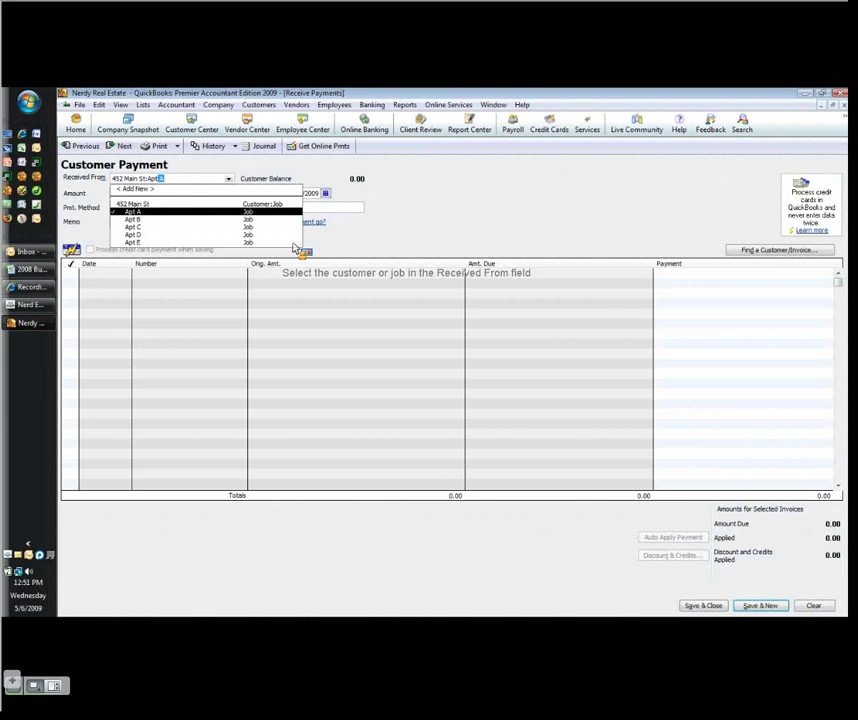
{"action": "key", "text": "Tab"}
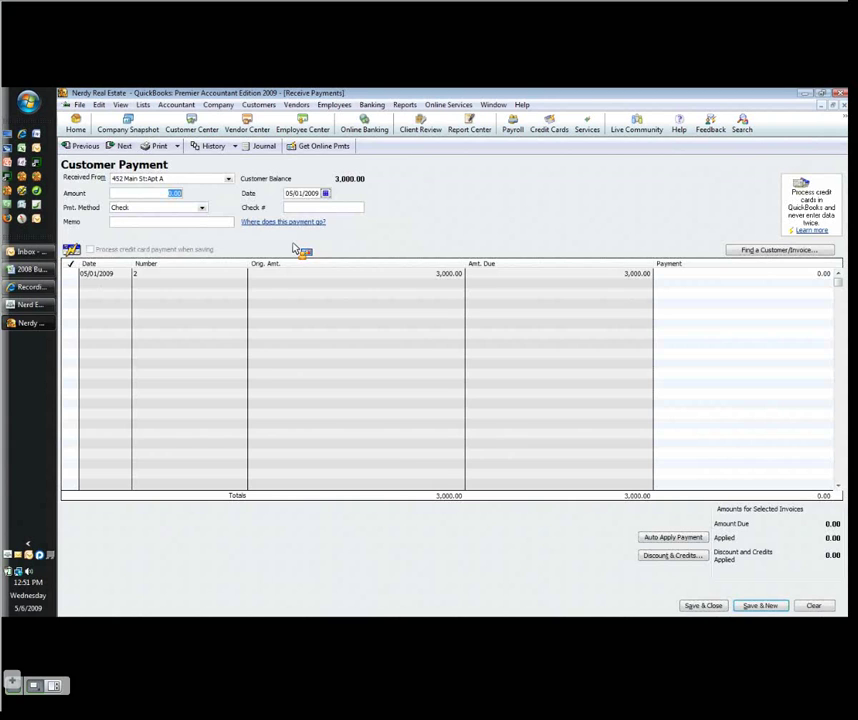
{"action": "type", "text": "3000"}
{"action": "key", "text": "Tab"}
{"action": "key", "text": "Tab"}
{"action": "type", "text": "1234"}
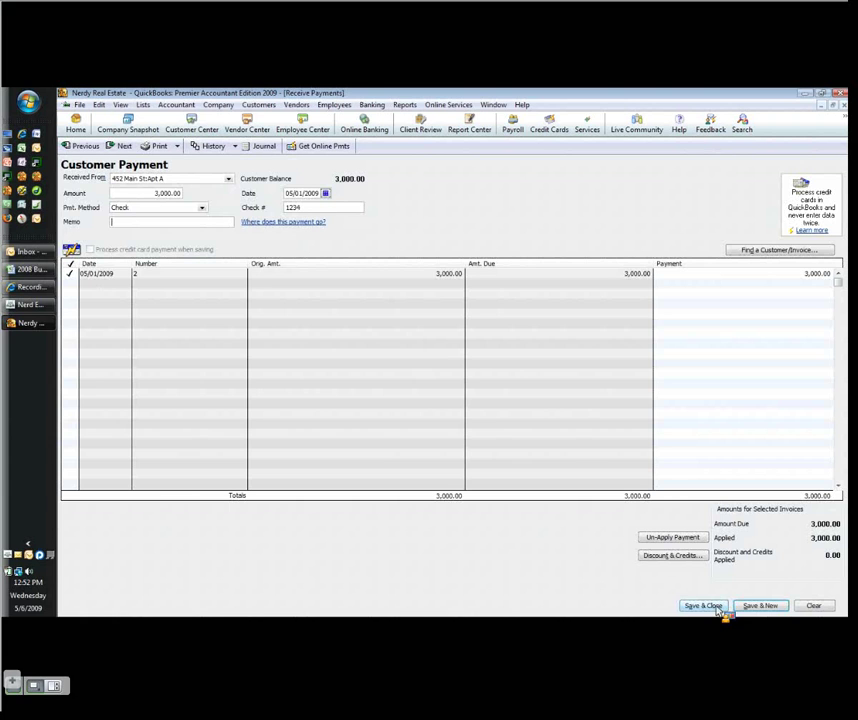
{"action": "left_click", "coordinate": [715, 606]}
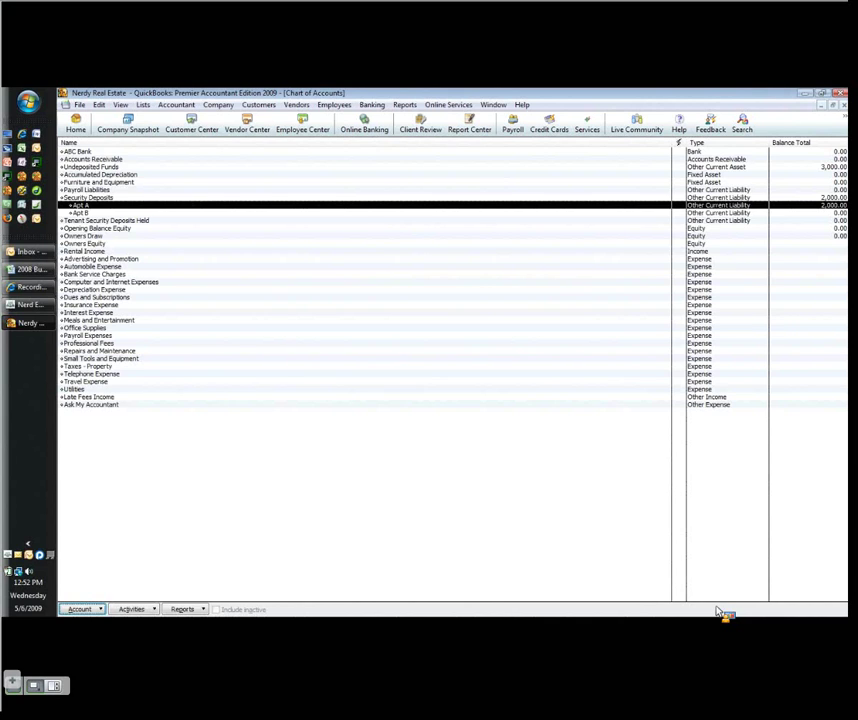
- Deposit the Apt A payment from Undeposited Funds into ABC Bank dated 05/02/2009, and check the bank account in the chart of accounts
{"action": "left_click", "coordinate": [72, 167]}
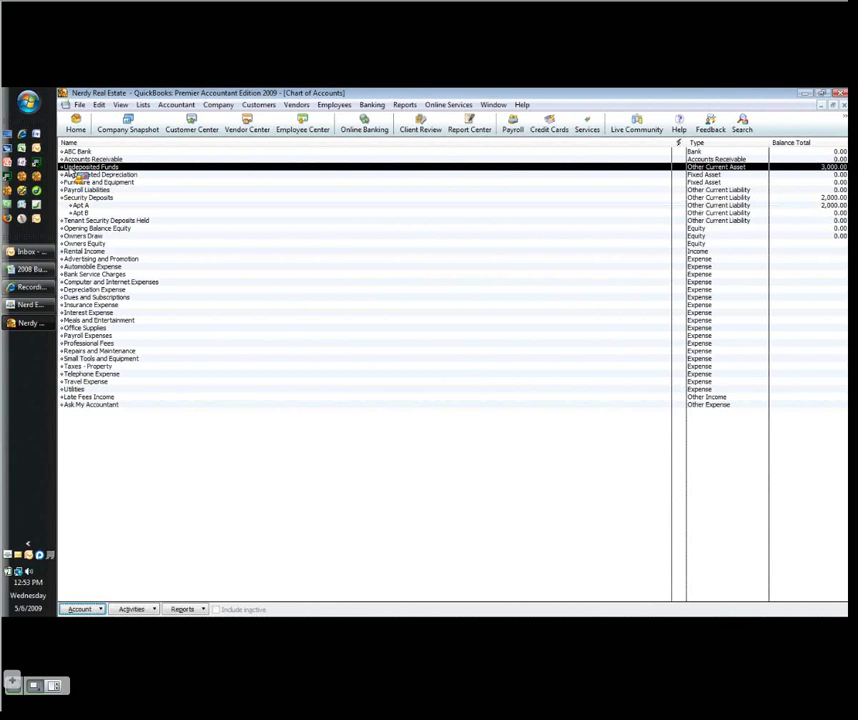
{"action": "left_click", "coordinate": [372, 105]}
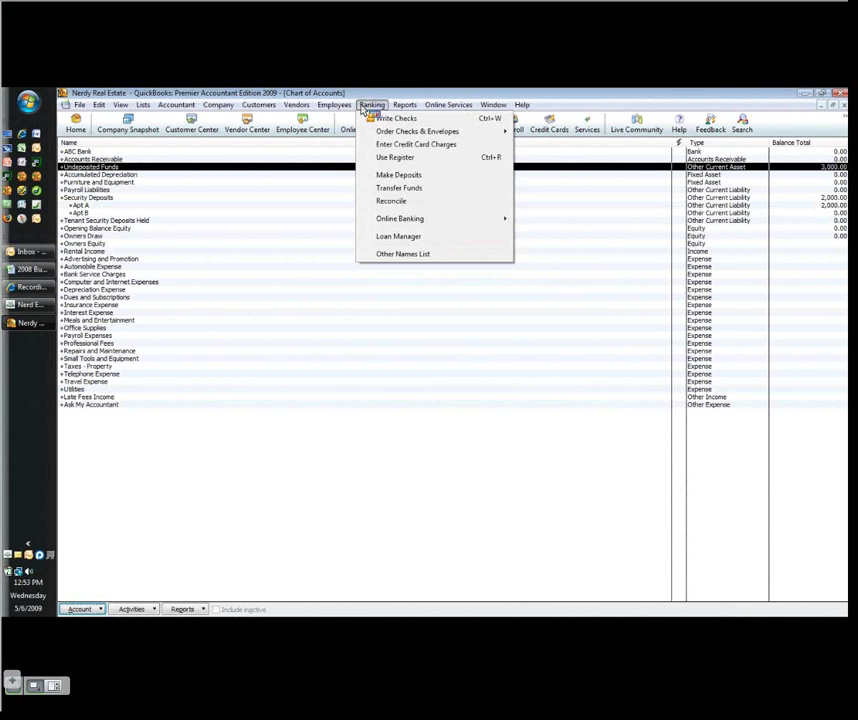
{"action": "left_click", "coordinate": [447, 176]}
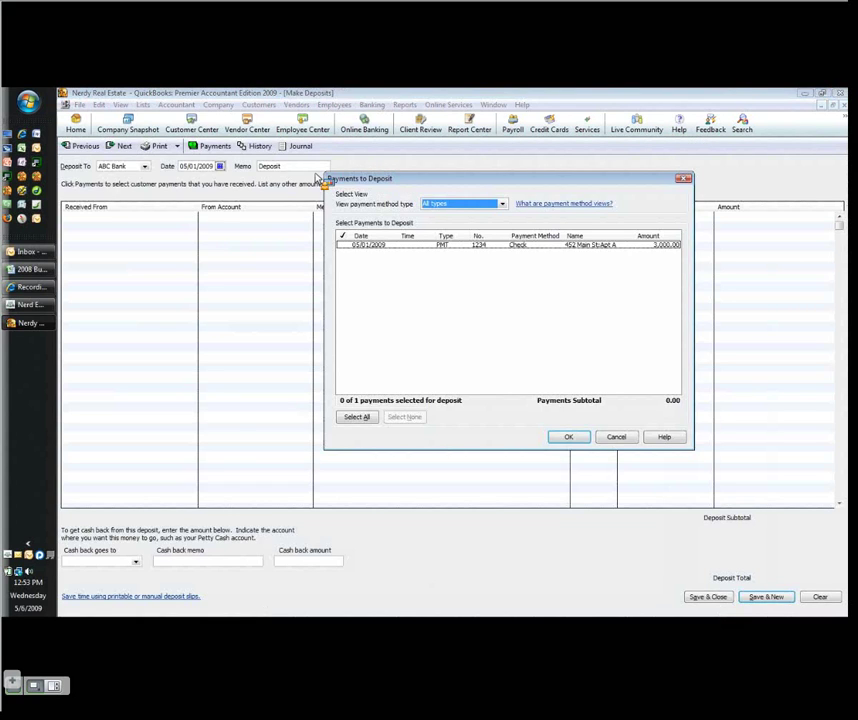
{"action": "left_click_drag", "start_coordinate": [317, 178], "coordinate": [328, 177]}
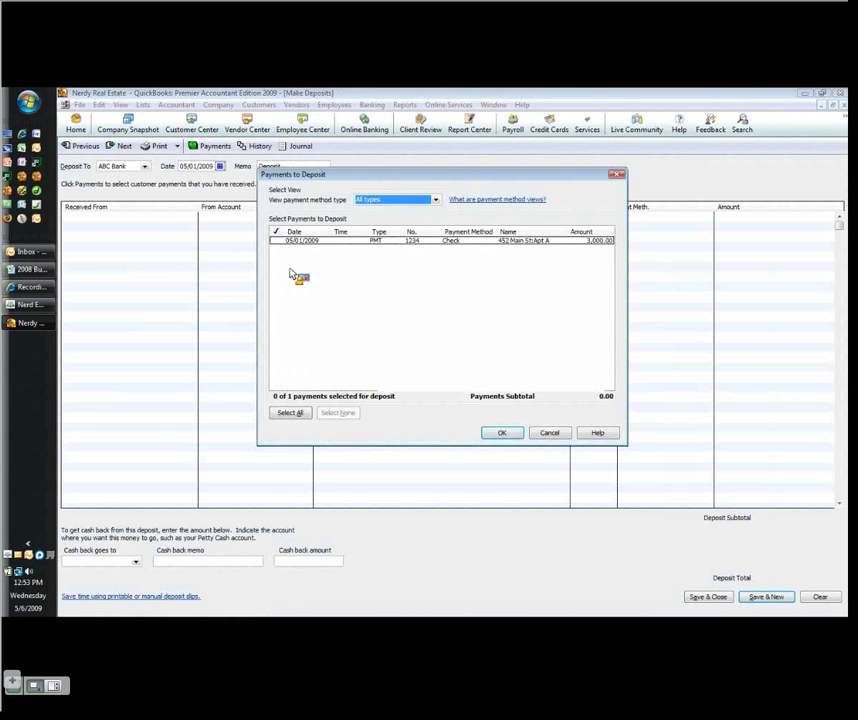
{"action": "left_click", "coordinate": [290, 412]}
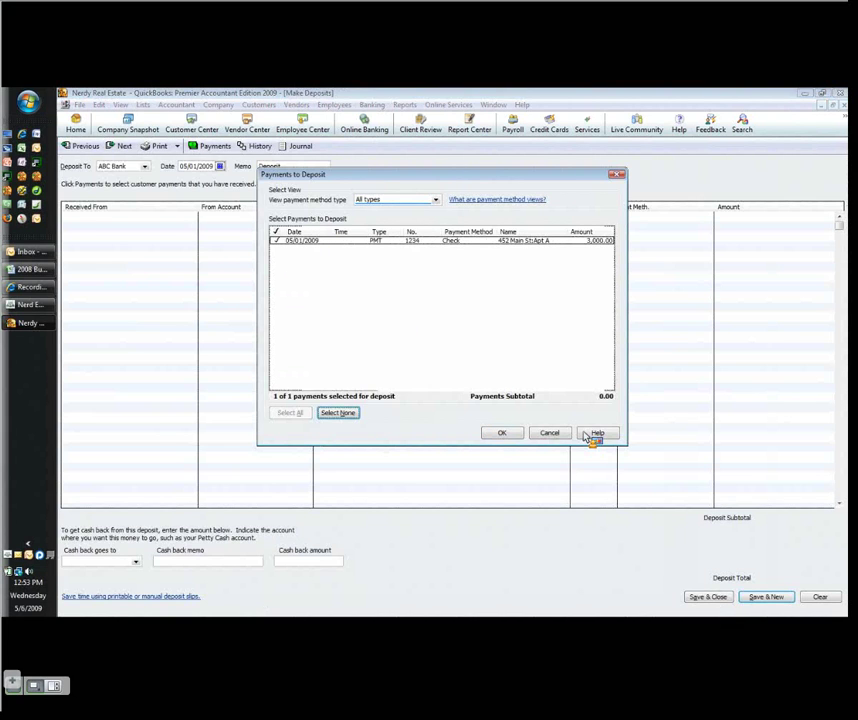
{"action": "left_click", "coordinate": [508, 434]}
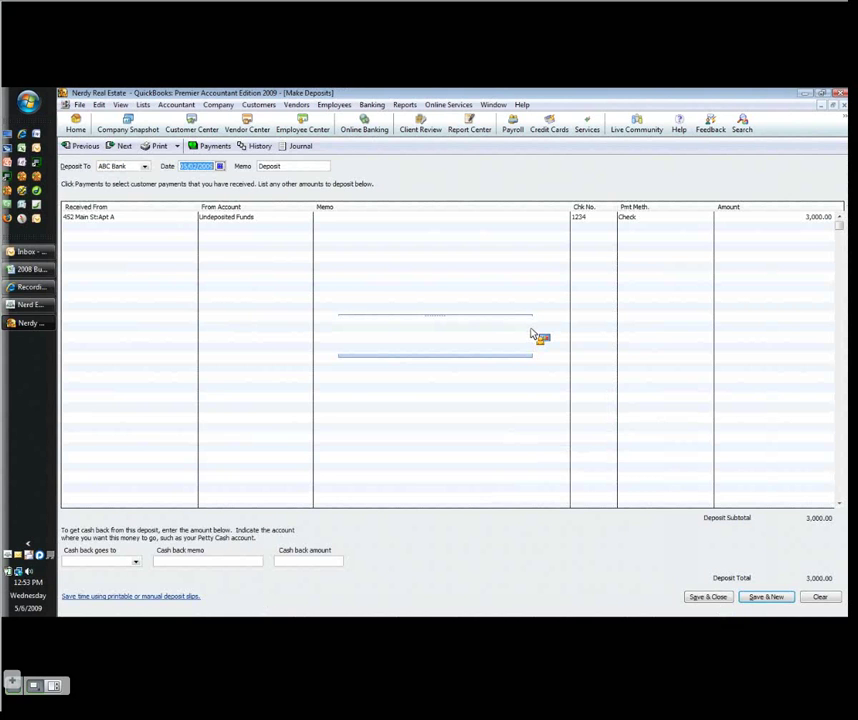
{"action": "left_click", "coordinate": [710, 597]}
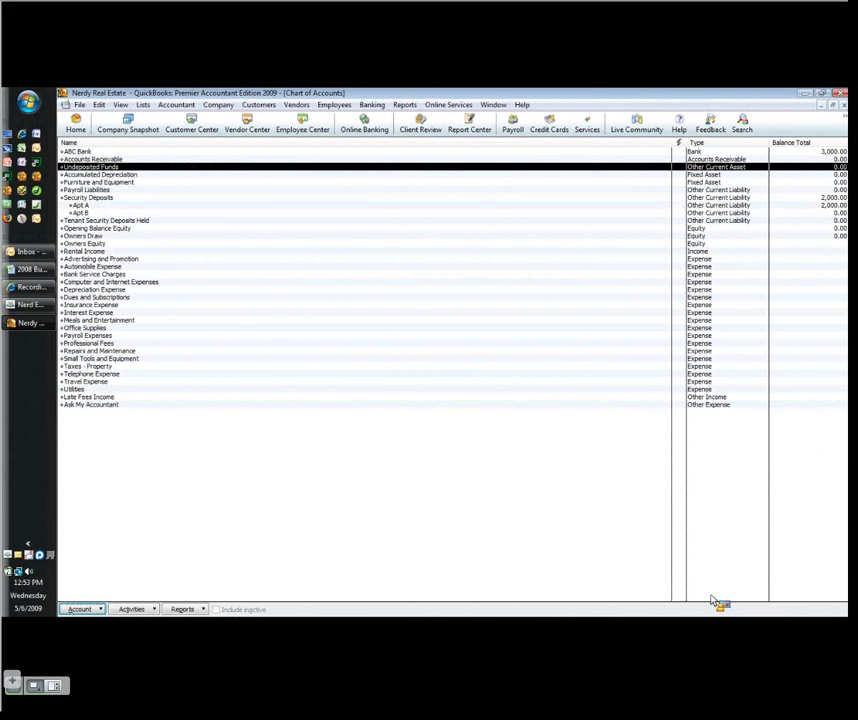
{"action": "left_click", "coordinate": [80, 151]}
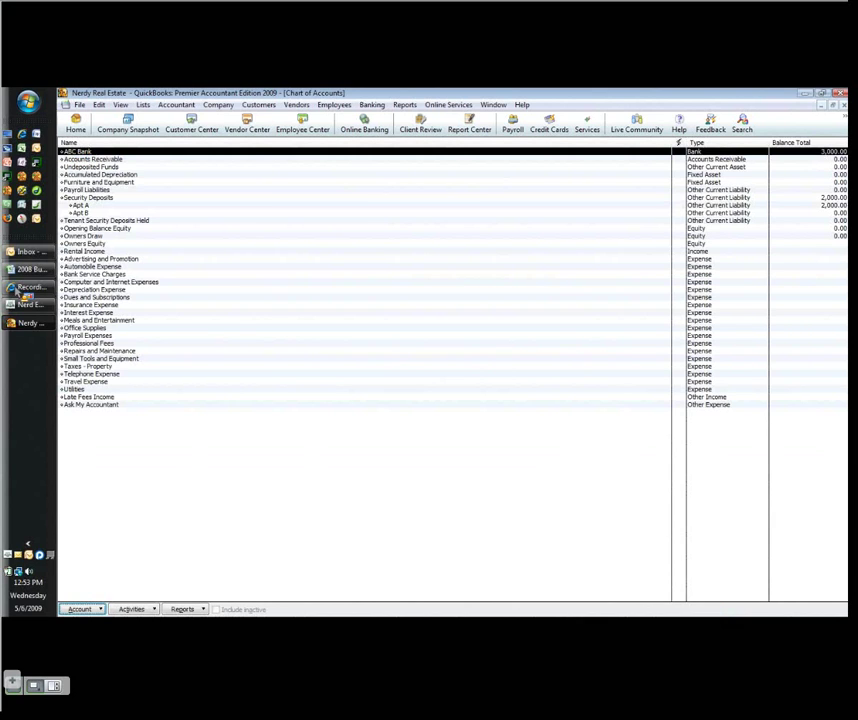
- Switch to the Connect Pro meeting and restore its full-screen share to normal view
{"action": "left_click", "coordinate": [20, 305]}
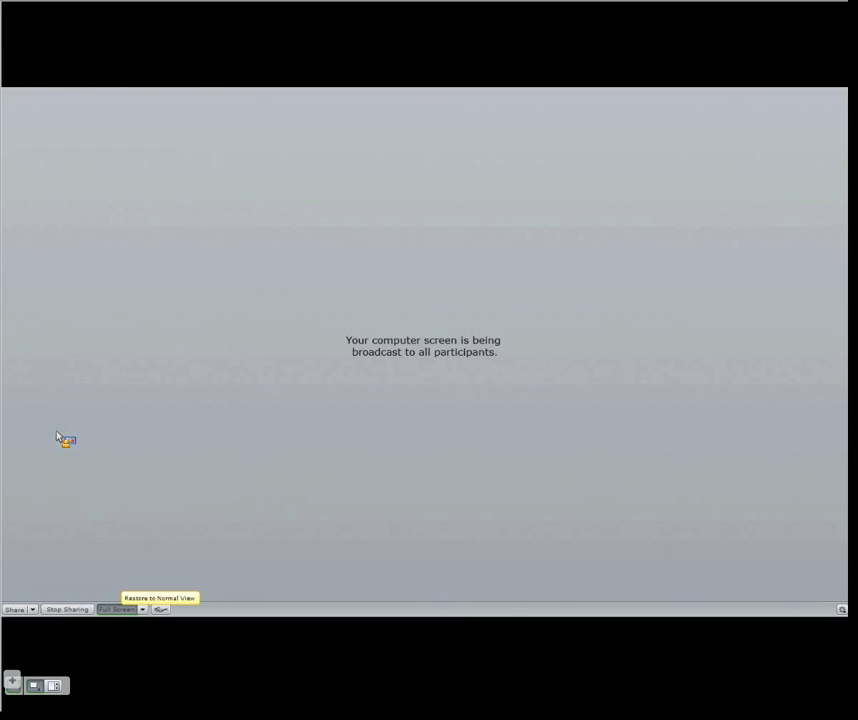
{"action": "left_click", "coordinate": [119, 610]}
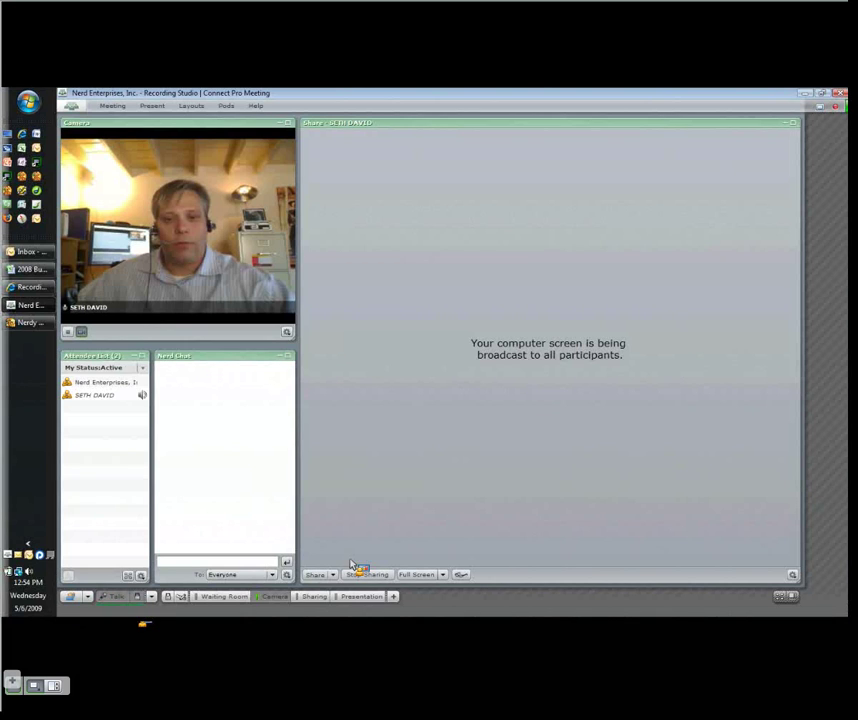